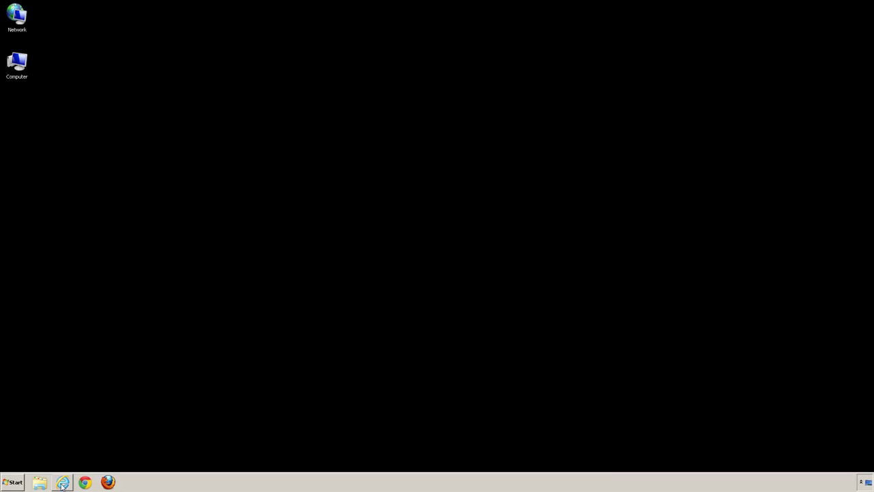
{"action": "left_click", "coordinate": [63, 482]}
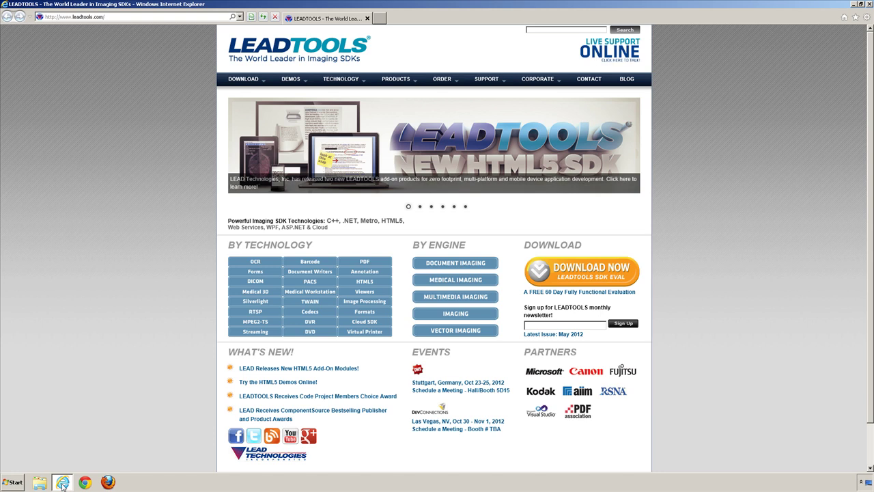
{"action": "left_click", "coordinate": [616, 272]}
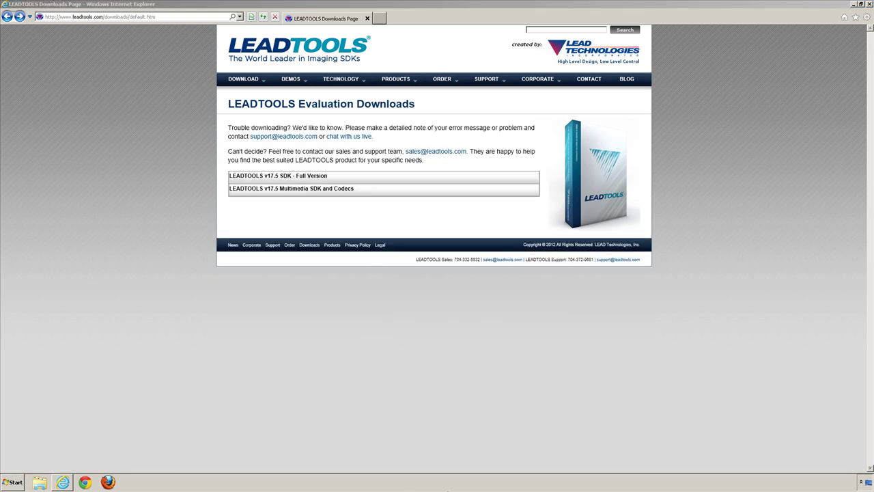
{"action": "left_click", "coordinate": [326, 175]}
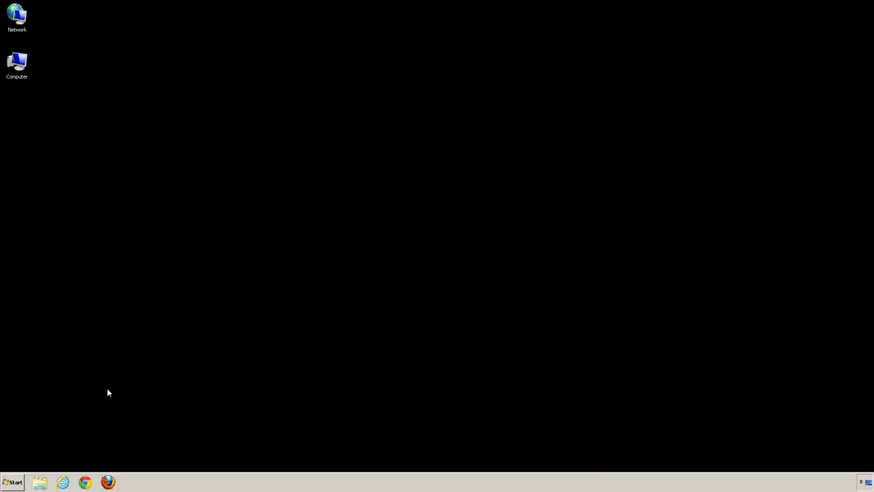
From the Start menu, open LEADTOOLS Medical Imaging Suite 17.5 Help and Demos, then HTML5 > 02 Medical > Medical Web Viewer
{"action": "left_click", "coordinate": [15, 480]}
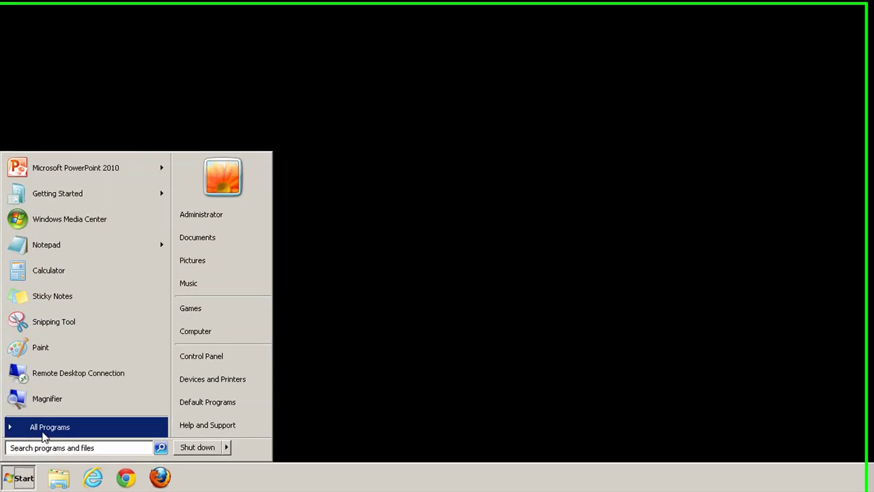
{"action": "left_click", "coordinate": [12, 452]}
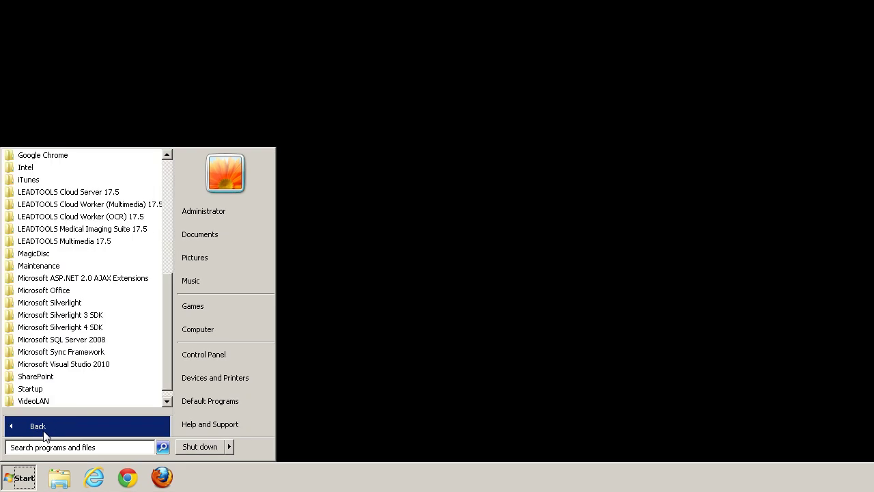
{"action": "left_click", "coordinate": [101, 229]}
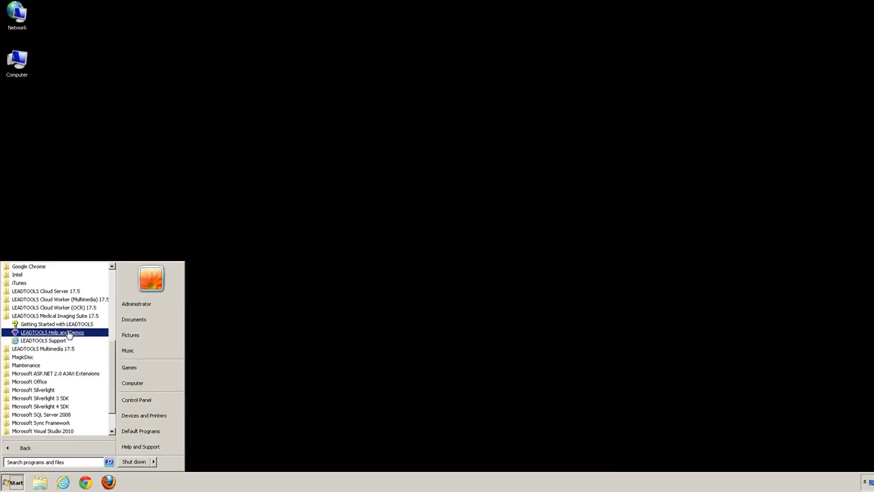
{"action": "left_click", "coordinate": [69, 334]}
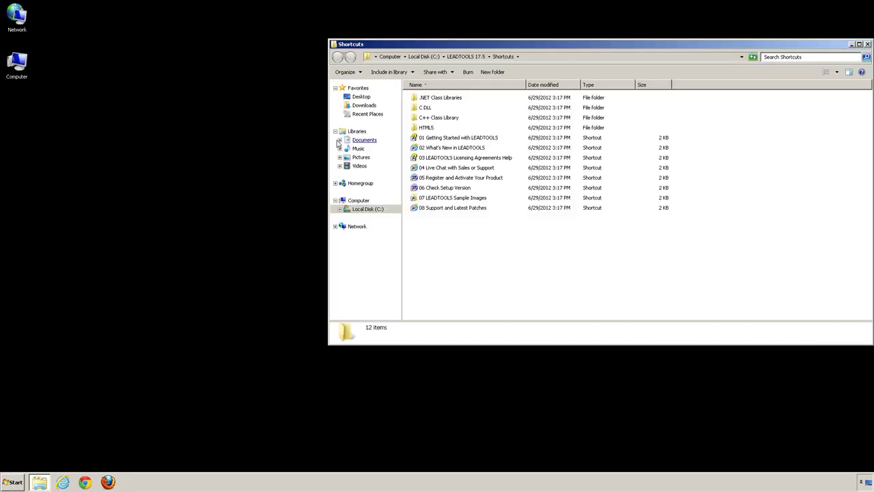
{"action": "double_click", "coordinate": [423, 127]}
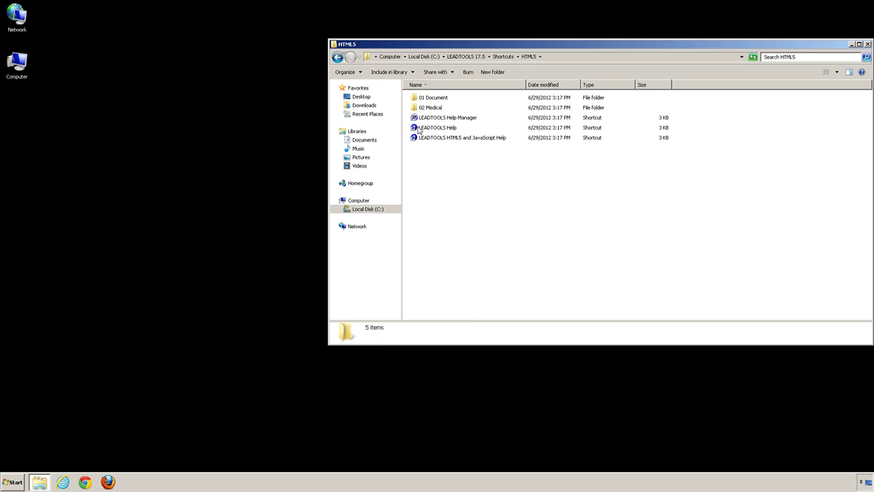
{"action": "left_click", "coordinate": [422, 107]}
{"action": "double_click", "coordinate": [422, 108]}
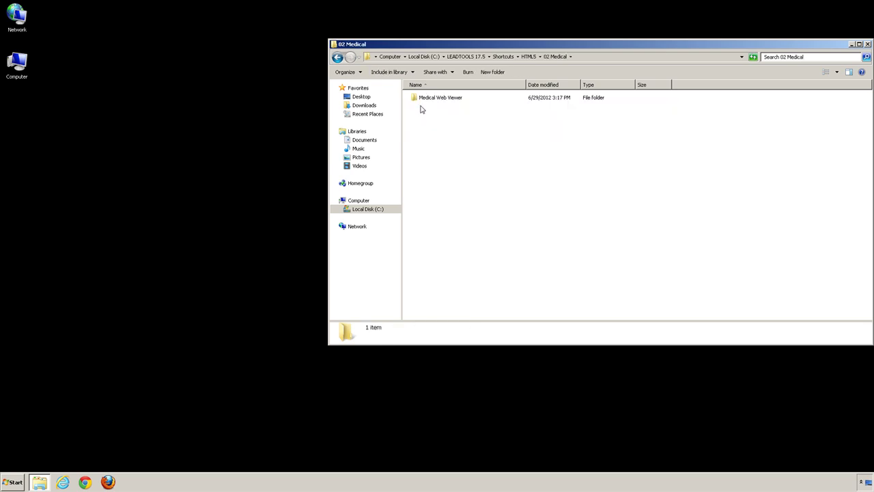
{"action": "double_click", "coordinate": [416, 98]}
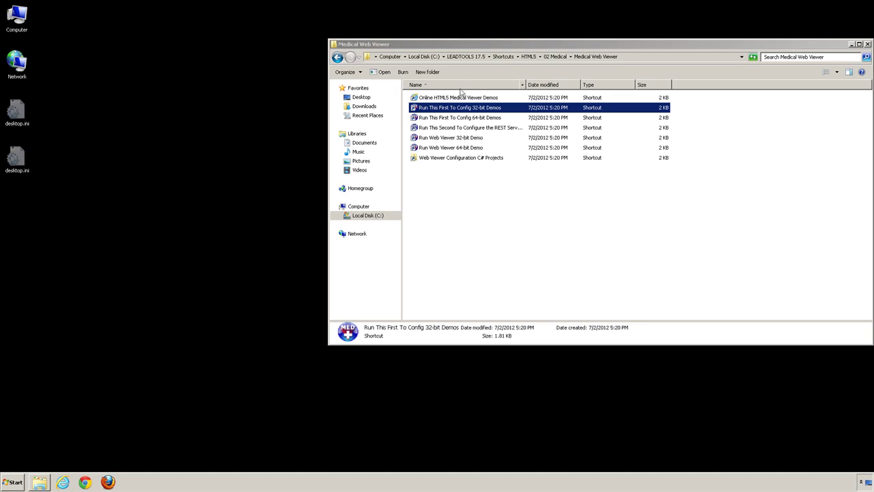
Run 'Run This First To Config 32-bit Demos' and confirm to start the database configuration wizard
{"action": "double_click", "coordinate": [462, 112]}
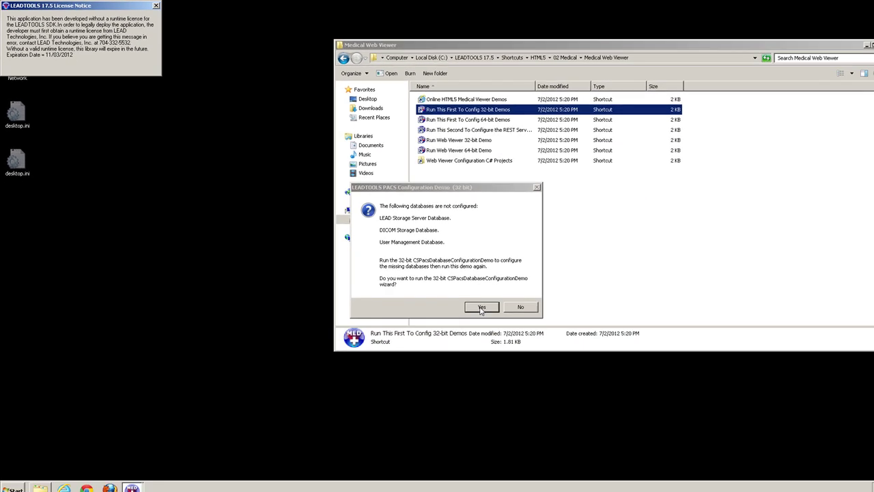
{"action": "left_click", "coordinate": [709, 453]}
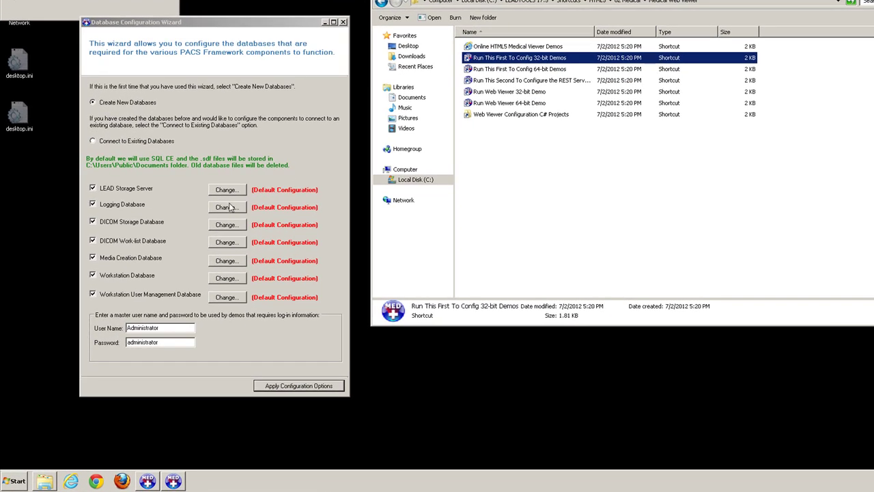
Point LEAD Storage Server to Microsoft SQL Server tradeshow2\SQLEXPRESS, overwriting the existing database
{"action": "left_click", "coordinate": [227, 189]}
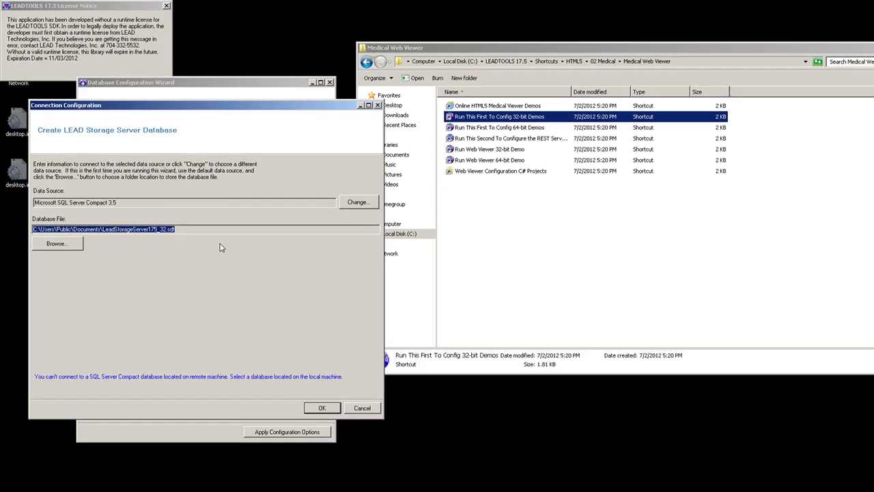
{"action": "left_click", "coordinate": [352, 175]}
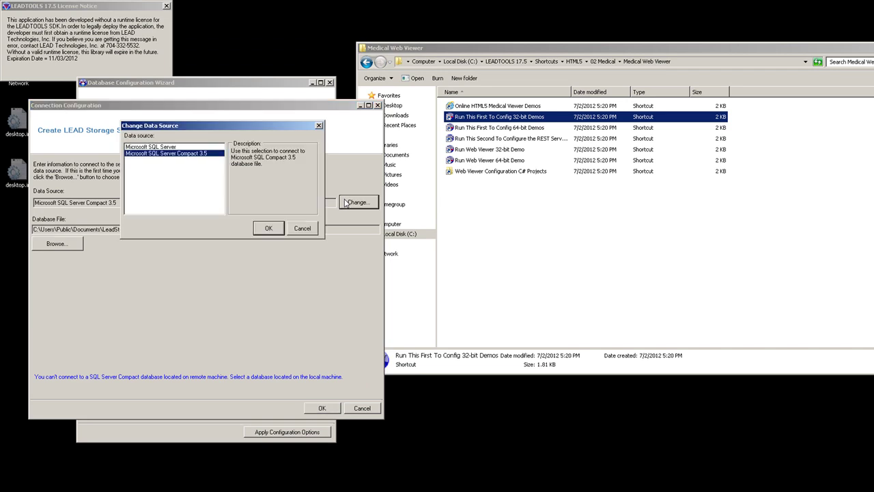
{"action": "left_click", "coordinate": [184, 147]}
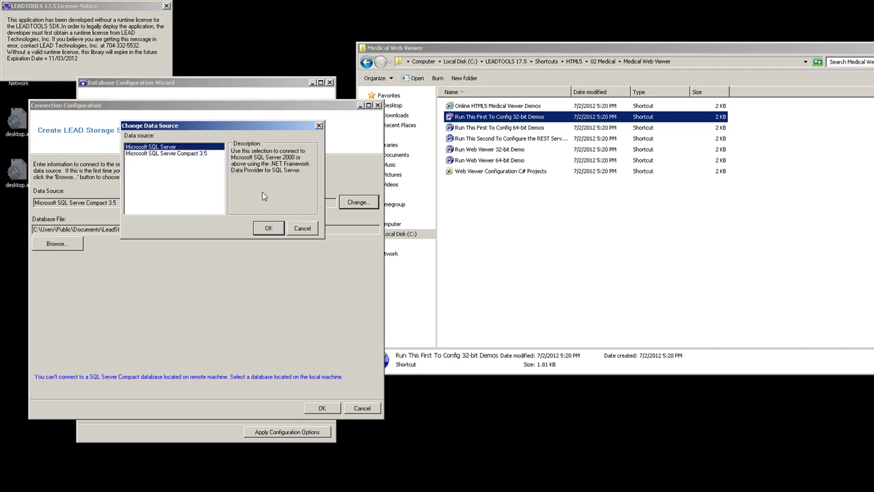
{"action": "left_click", "coordinate": [268, 229]}
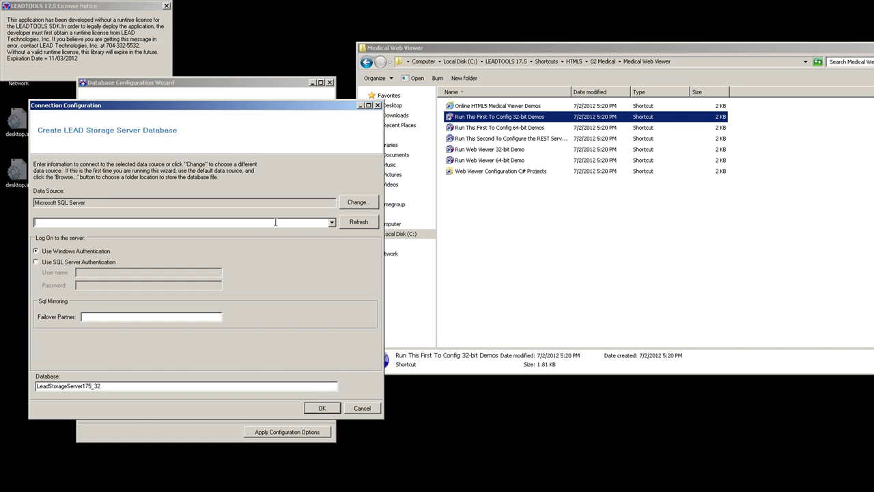
{"action": "left_click", "coordinate": [275, 222]}
{"action": "type", "text": "tradeshow2\\SQLEXPRESS"}
{"action": "left_click", "coordinate": [322, 408]}
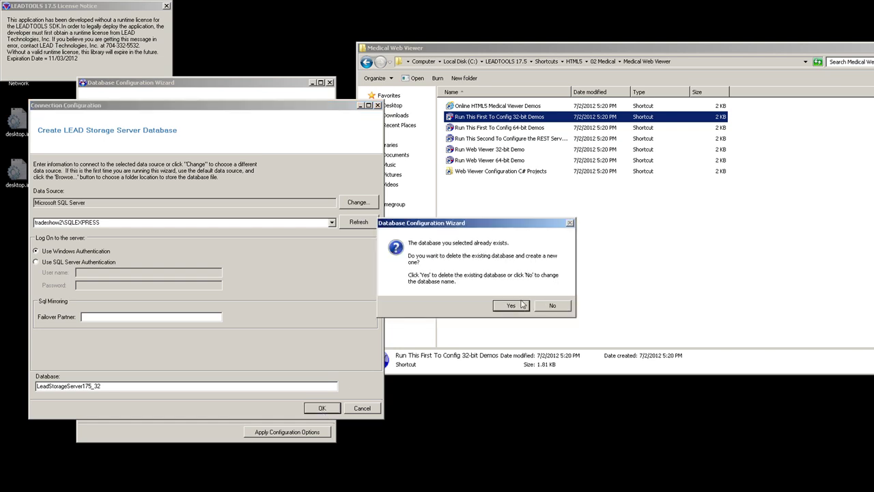
{"action": "left_click", "coordinate": [518, 307]}
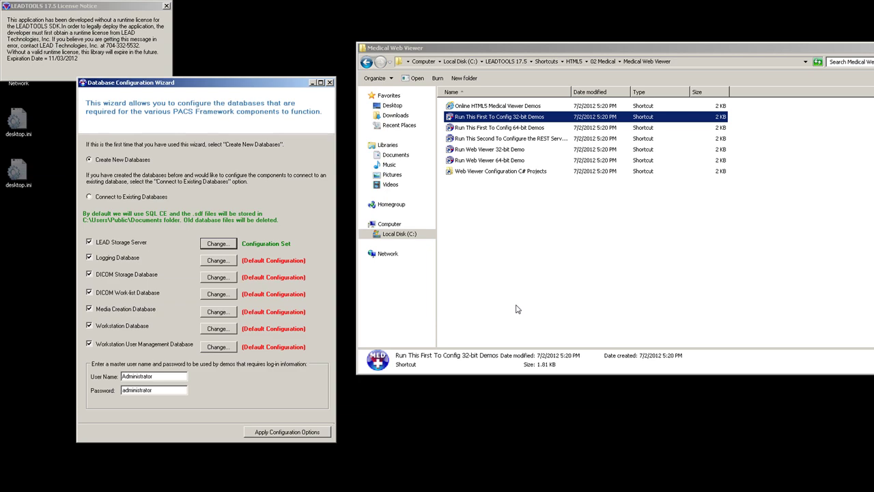
Apply the database settings, accept the summary, and dismiss the creation-success message
{"action": "left_click", "coordinate": [311, 432]}
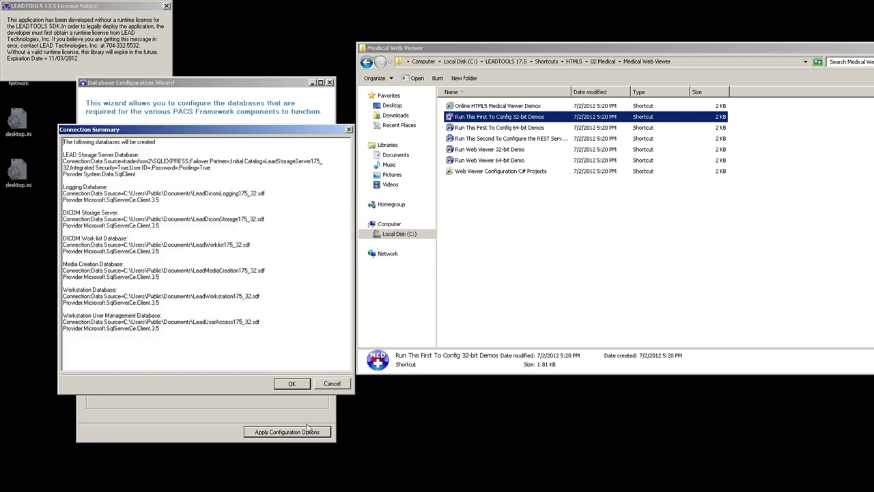
{"action": "left_click", "coordinate": [291, 384]}
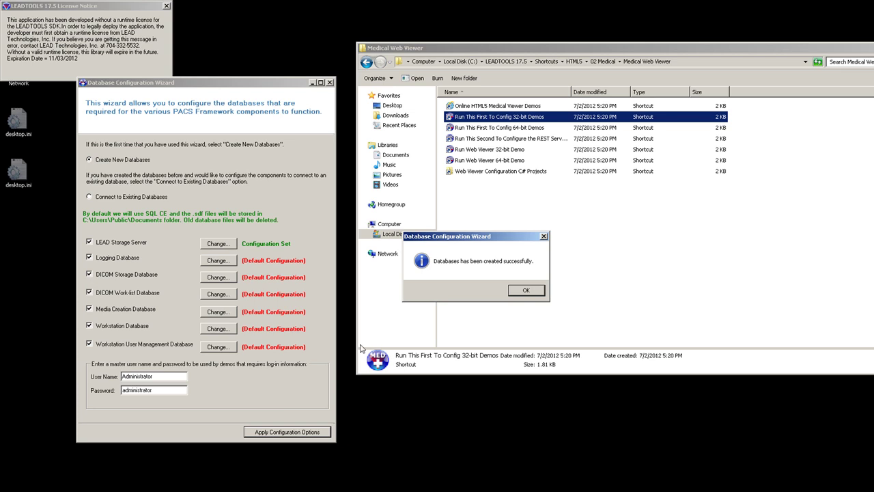
{"action": "left_click", "coordinate": [526, 290]}
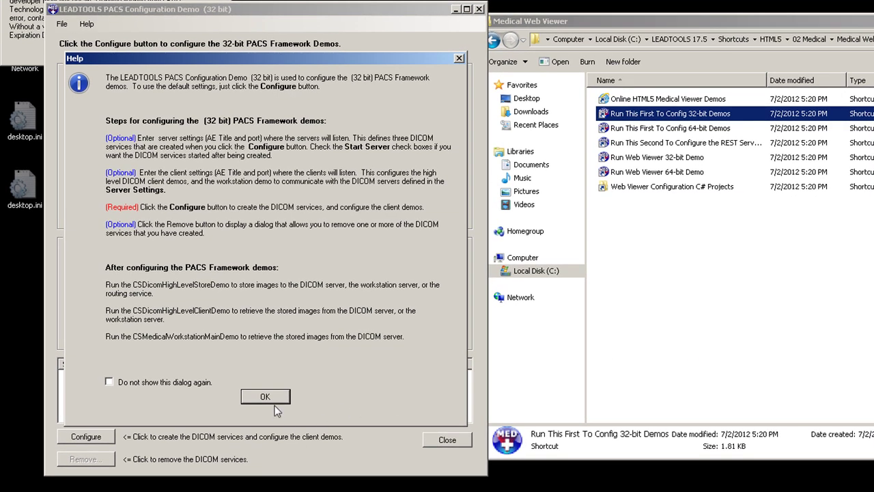
Dismiss Help, run Configure until 'Configuration is successful!', then close the PACS Configuration Demo
{"action": "left_click", "coordinate": [273, 398]}
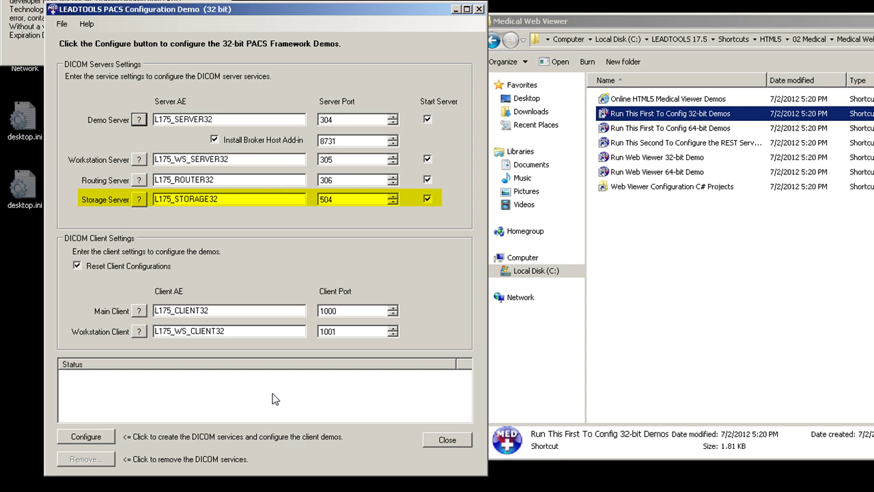
{"action": "left_click", "coordinate": [108, 440]}
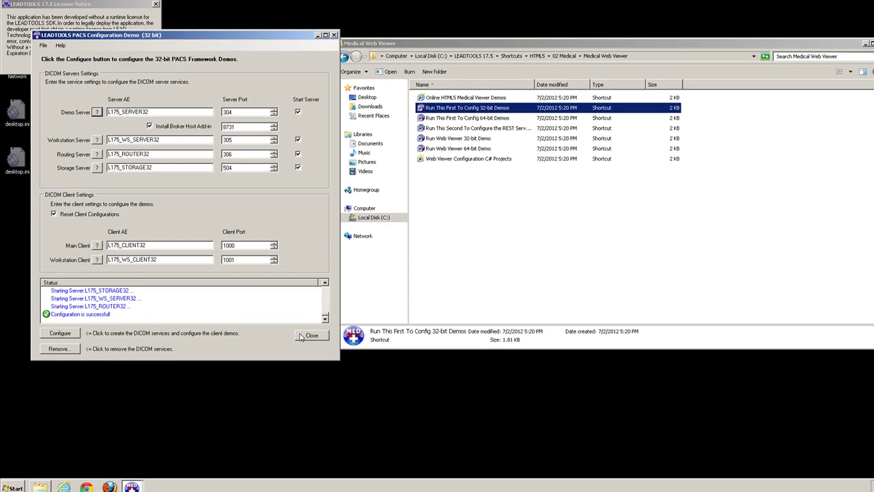
{"action": "left_click", "coordinate": [430, 442]}
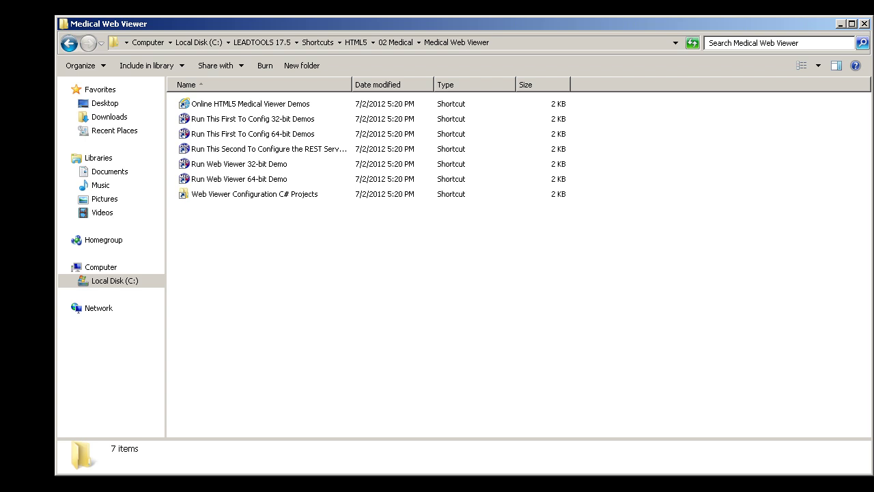
Launch 'Run This Second To Configure the REST Services' from the Medical Web Viewer folder
{"action": "left_click", "coordinate": [228, 155]}
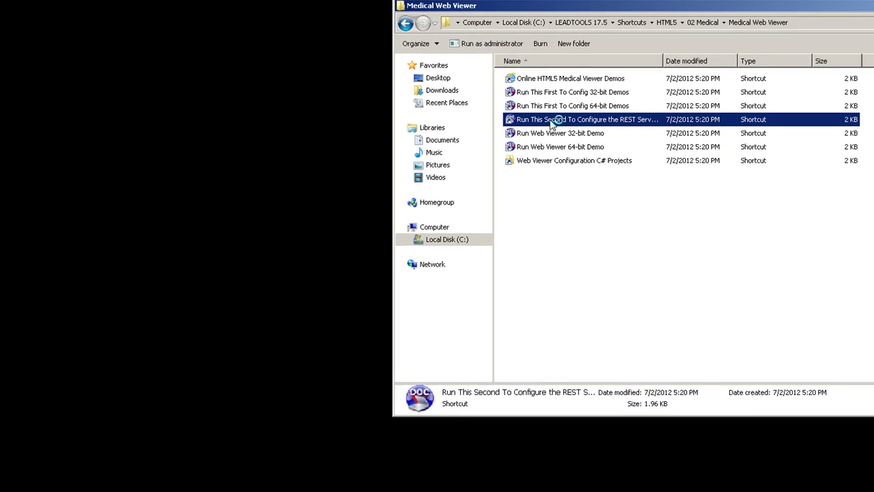
{"action": "double_click", "coordinate": [550, 120]}
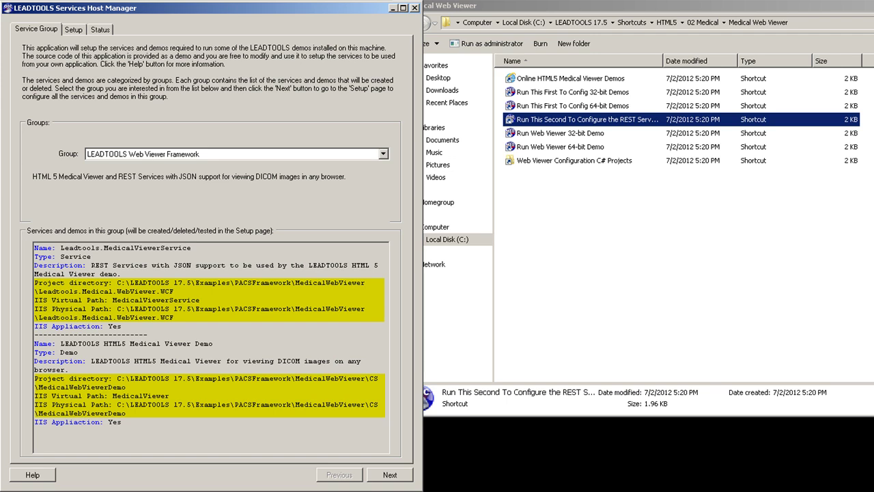
Go to the Setup page and keep .NET Version v2.0 and CPU x86
{"action": "left_click", "coordinate": [387, 475]}
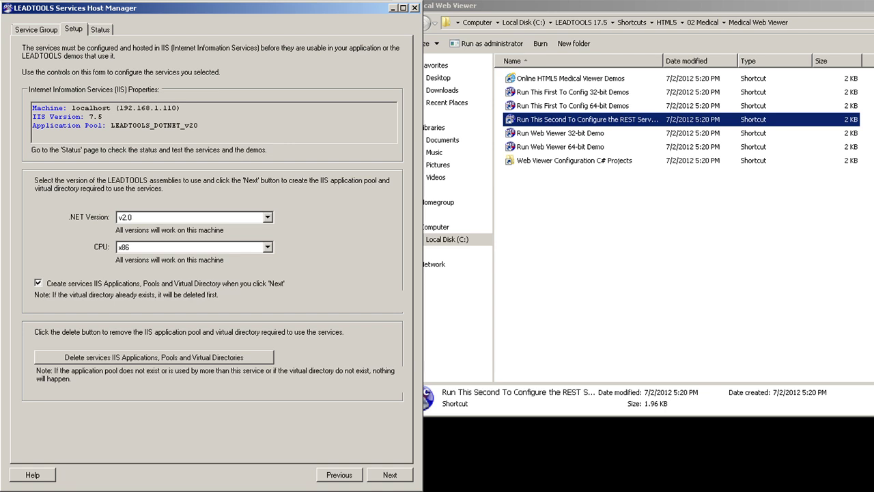
{"action": "left_click", "coordinate": [268, 218]}
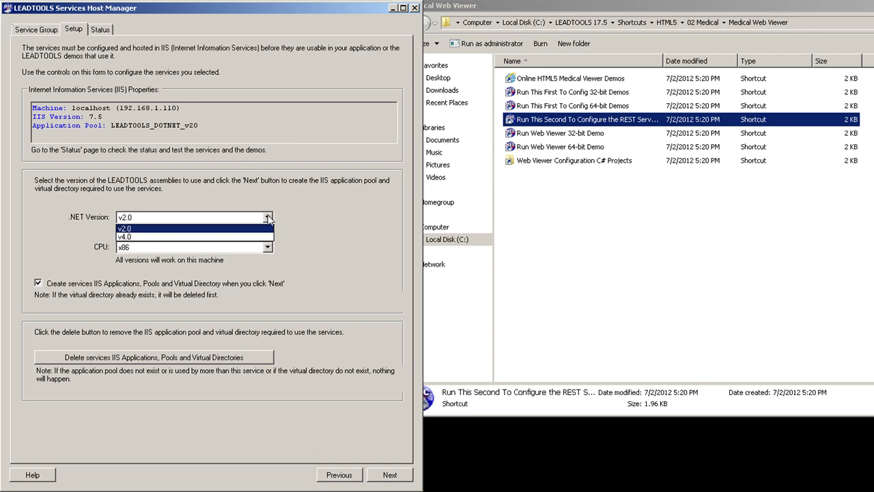
{"action": "left_click", "coordinate": [268, 217]}
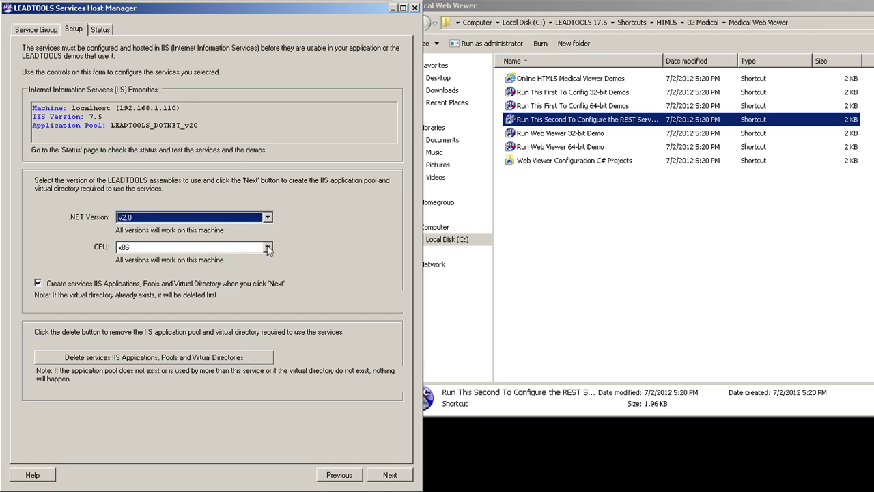
{"action": "left_click", "coordinate": [267, 247]}
{"action": "left_click", "coordinate": [268, 249]}
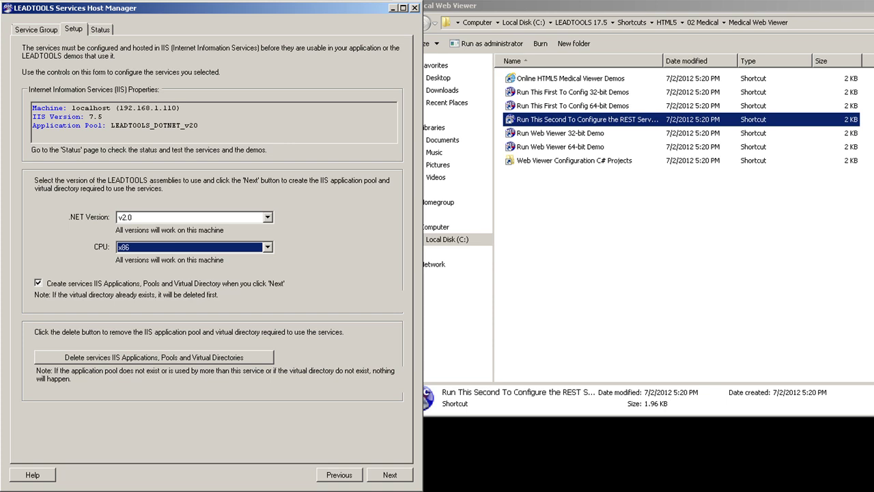
Create the IIS applications, pool and virtual directories, then Test All until Medical Web Viewer shows Success
{"action": "left_click", "coordinate": [389, 475]}
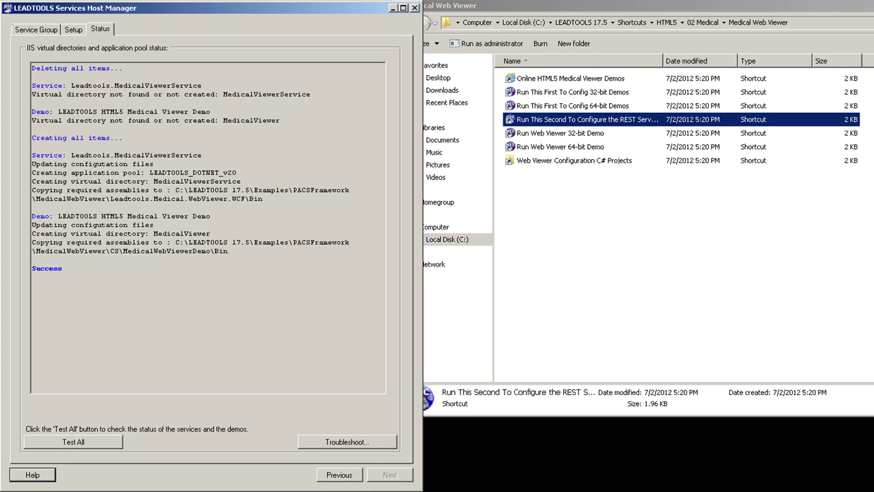
{"action": "left_click", "coordinate": [104, 444]}
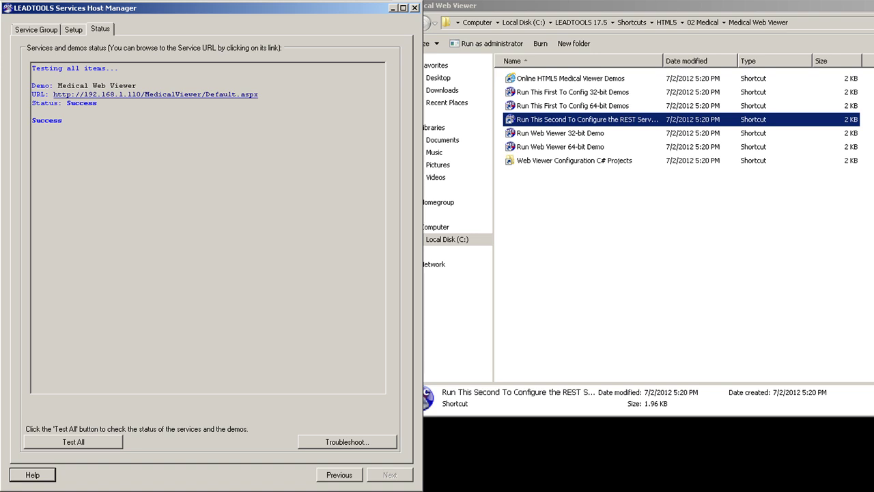
{"action": "left_click", "coordinate": [24, 476]}
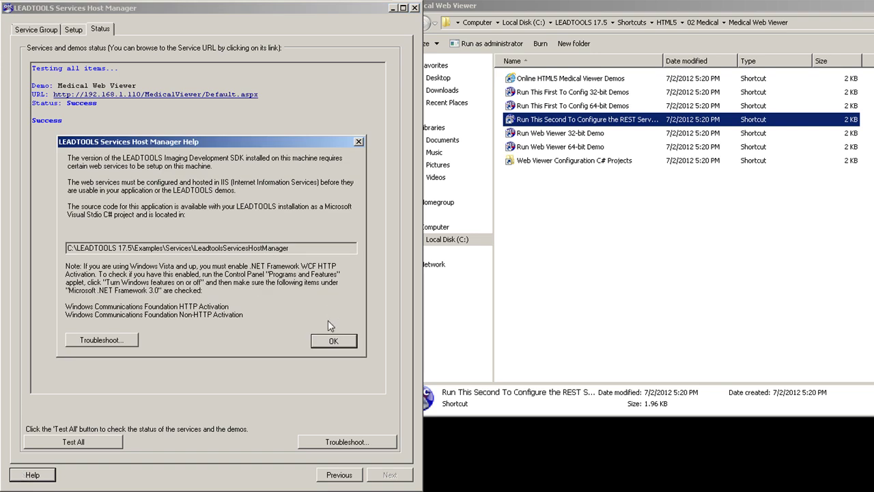
{"action": "left_click", "coordinate": [325, 349]}
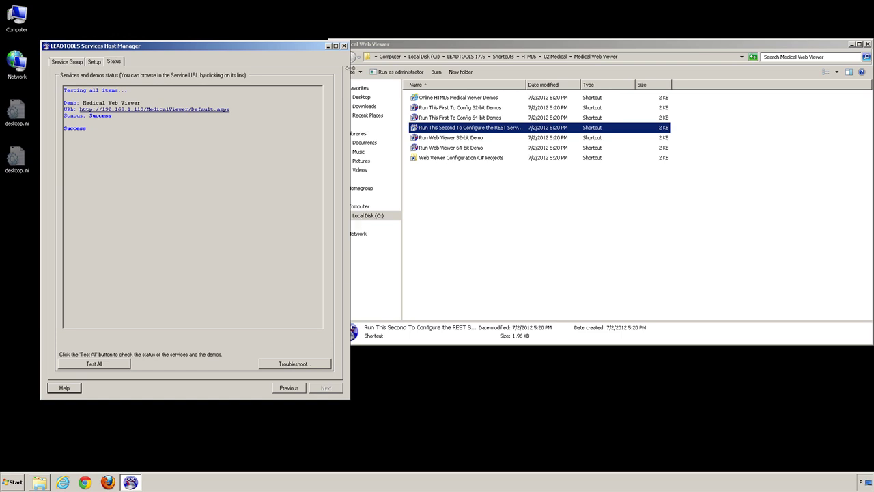
Close Services Host Manager, run 'Run Web Viewer 32-bit Demo', and apply Fix Problems
{"action": "left_click", "coordinate": [344, 46]}
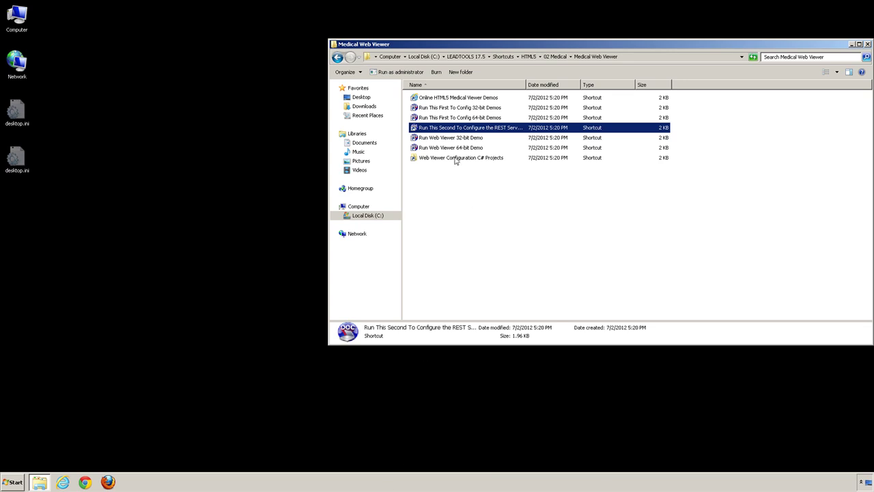
{"action": "left_click", "coordinate": [452, 139]}
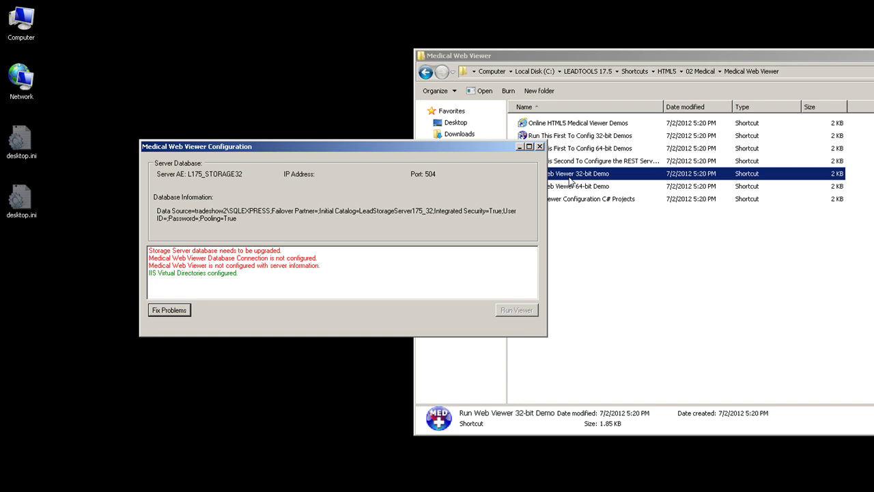
{"action": "left_click", "coordinate": [166, 313]}
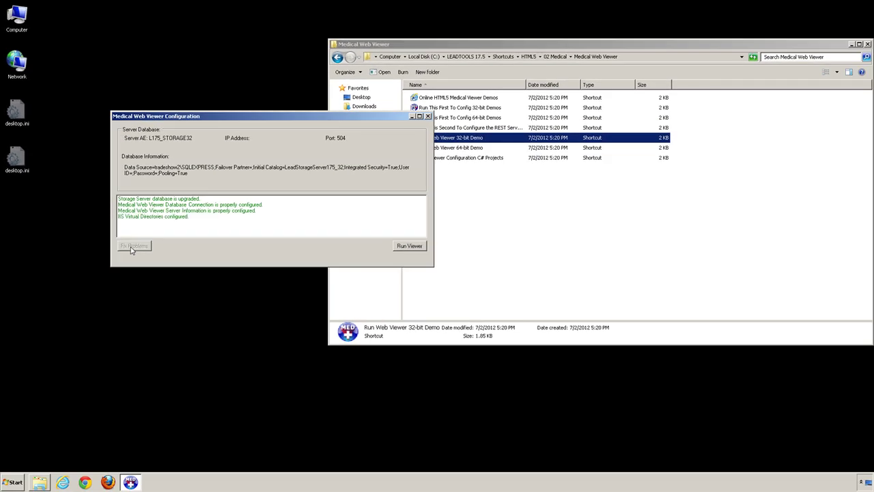
Run the viewer to load the login page at localhost/MedicalViewer in Internet Explorer
{"action": "left_click", "coordinate": [414, 247]}
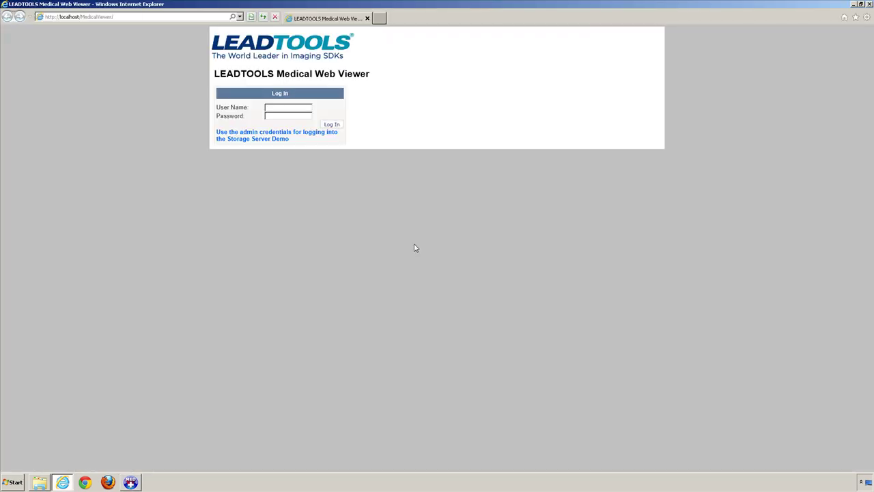